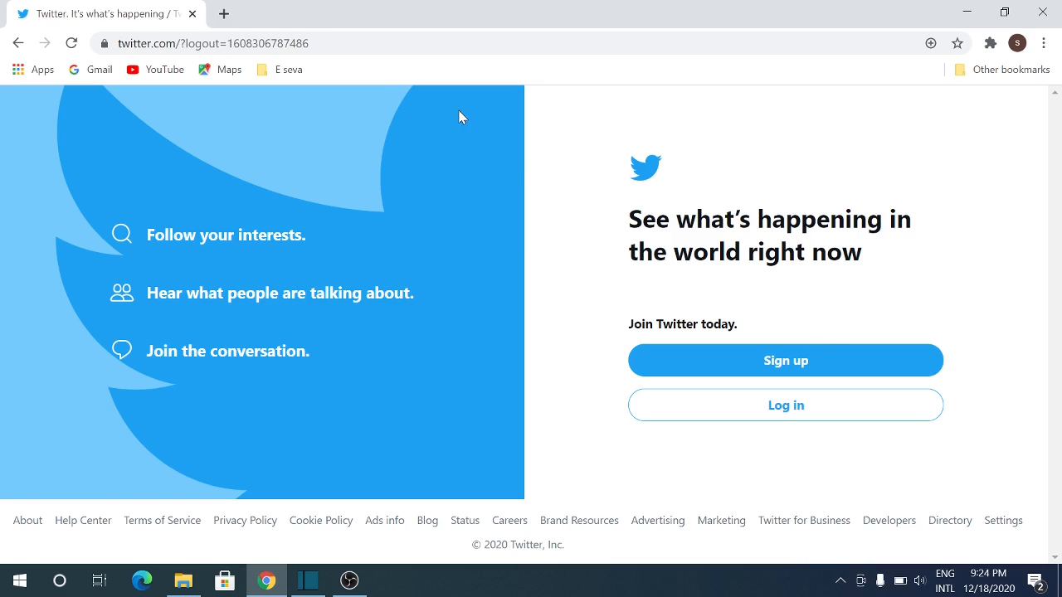
# - Start a new Twitter account, entering the full name and an e-mail address instead of a phone
pyautogui.click(249, 44)
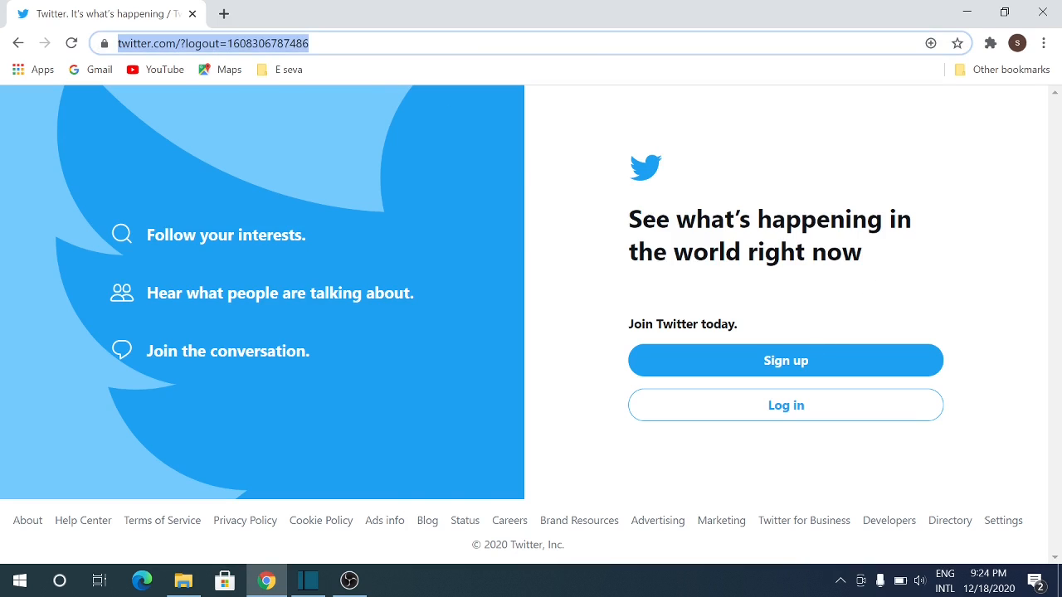
pyautogui.click(347, 43)
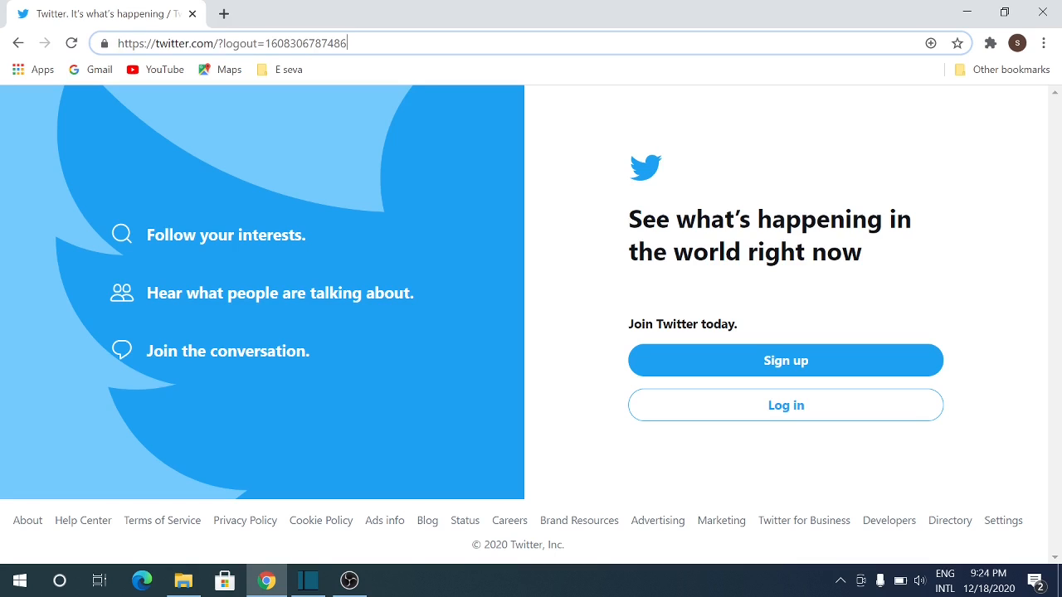
pyautogui.click(768, 370)
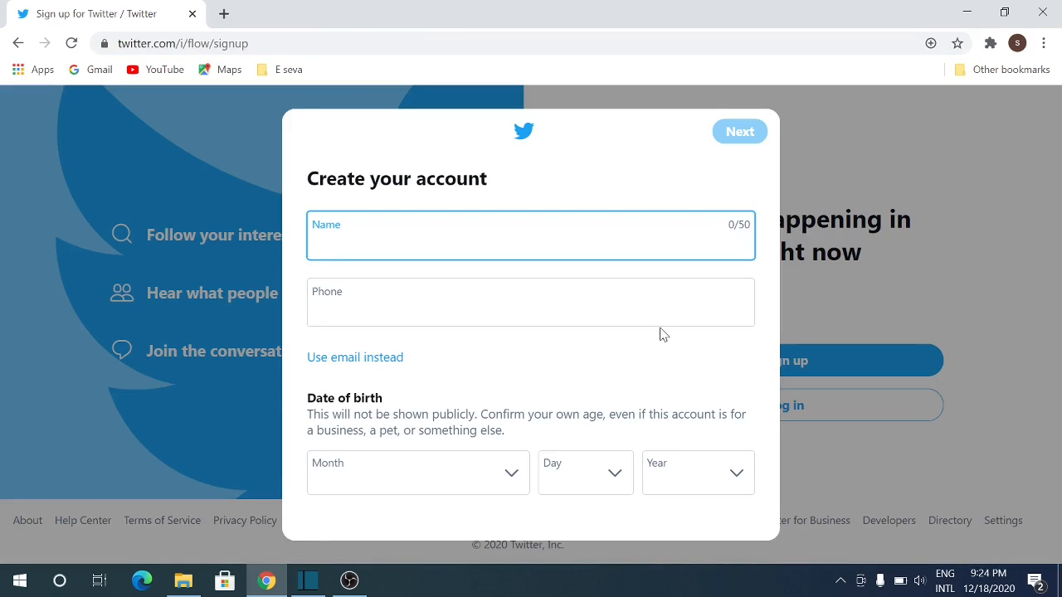
pyautogui.write('saaral natural')
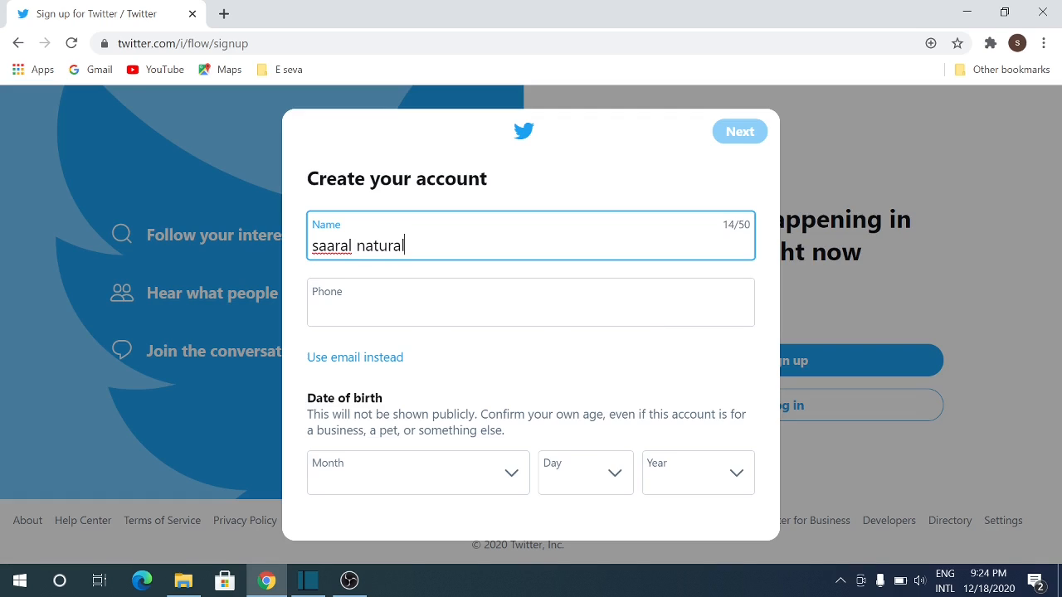
pyautogui.click(357, 360)
pyautogui.click(374, 311)
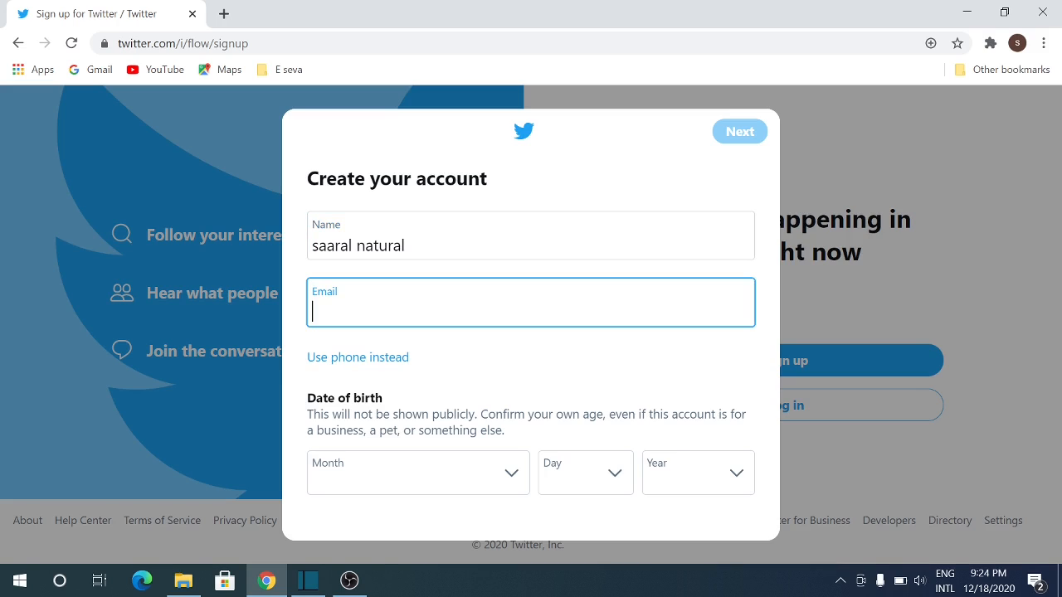
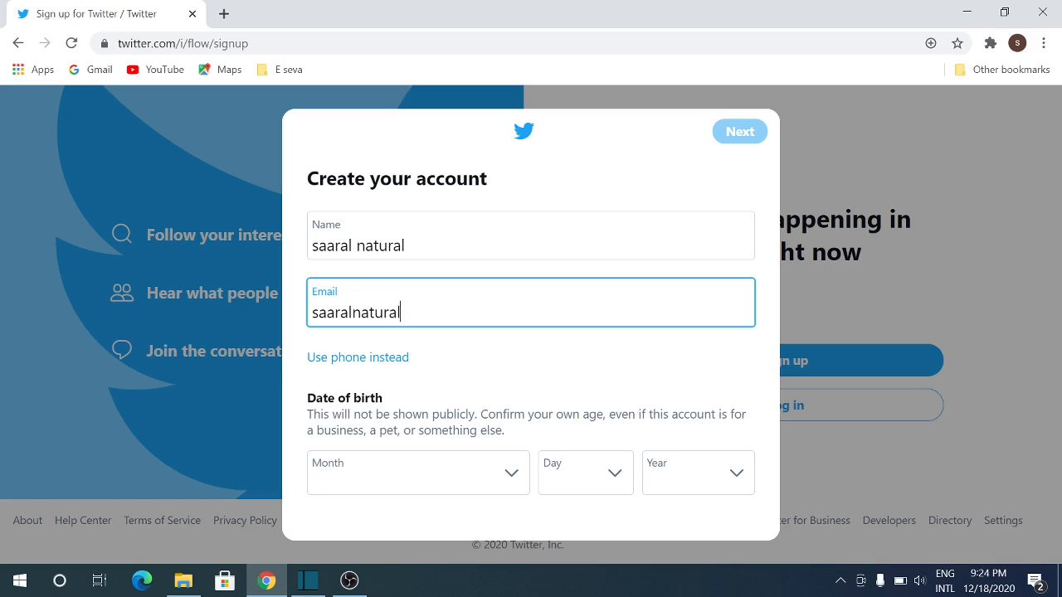
# - Set the birth date to December 19, 1991 and continue
pyautogui.click(417, 489)
pyautogui.click(389, 445)
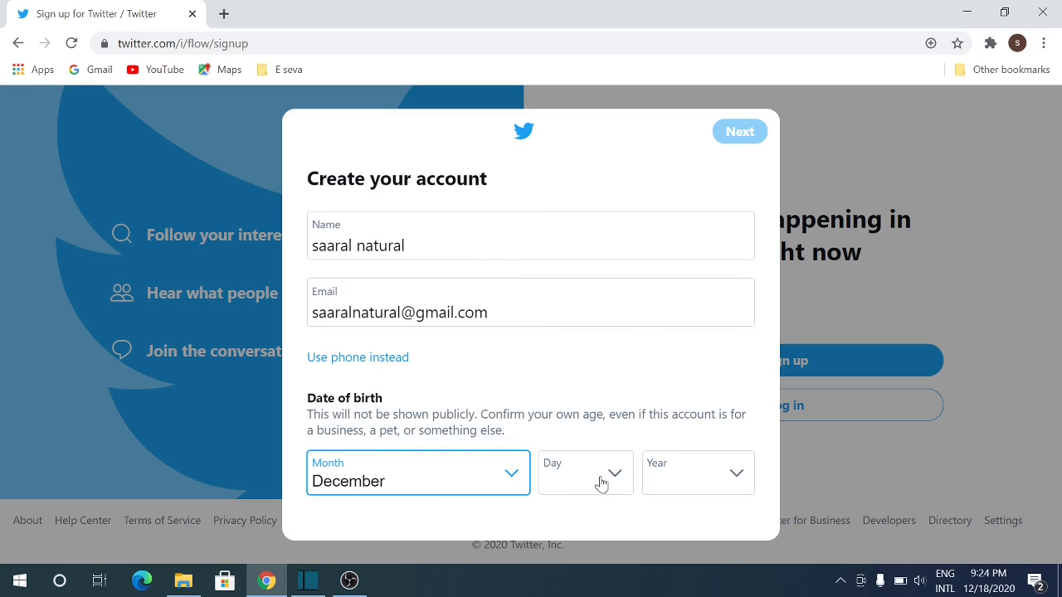
pyautogui.click(601, 481)
pyautogui.click(585, 448)
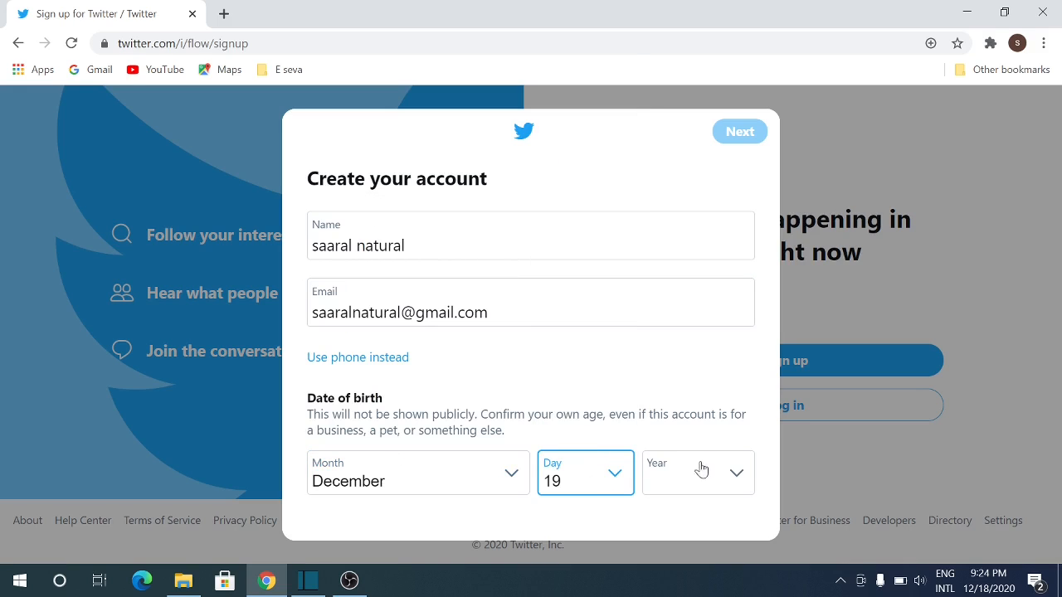
pyautogui.click(704, 470)
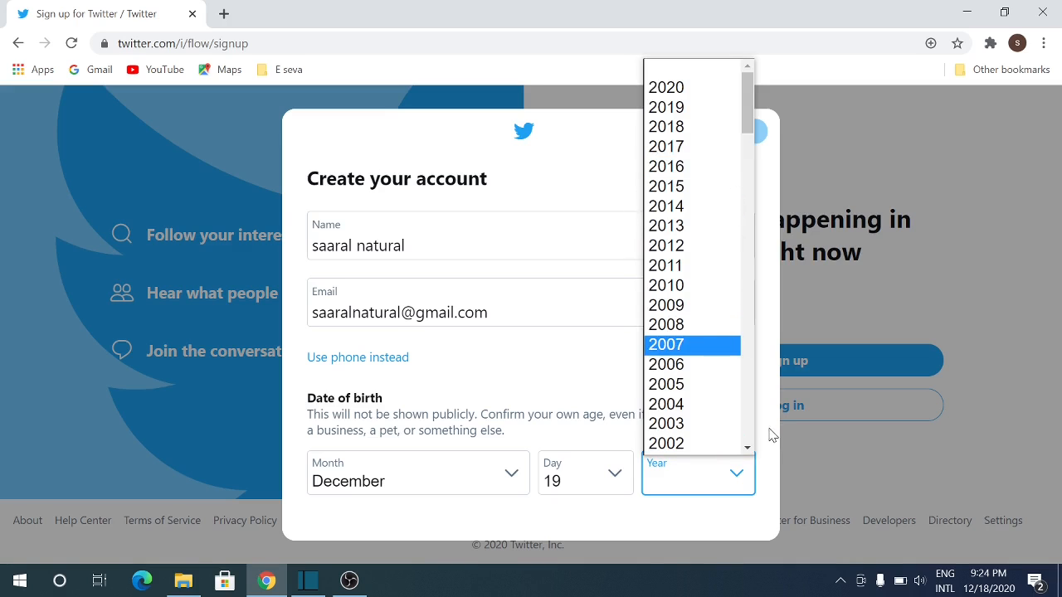
pyautogui.click(747, 450)
pyautogui.click(747, 450)
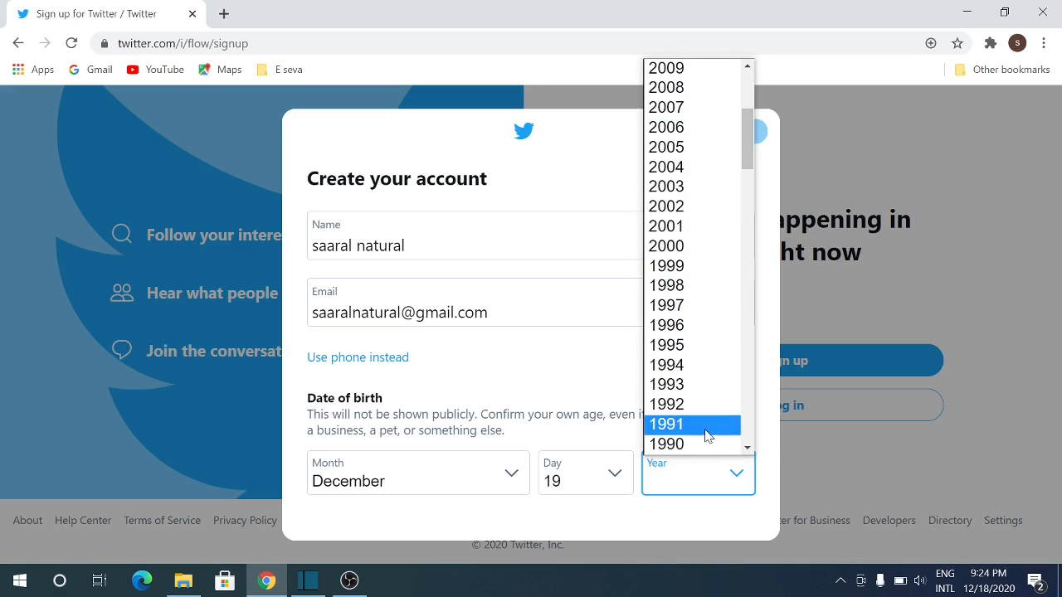
pyautogui.click(696, 430)
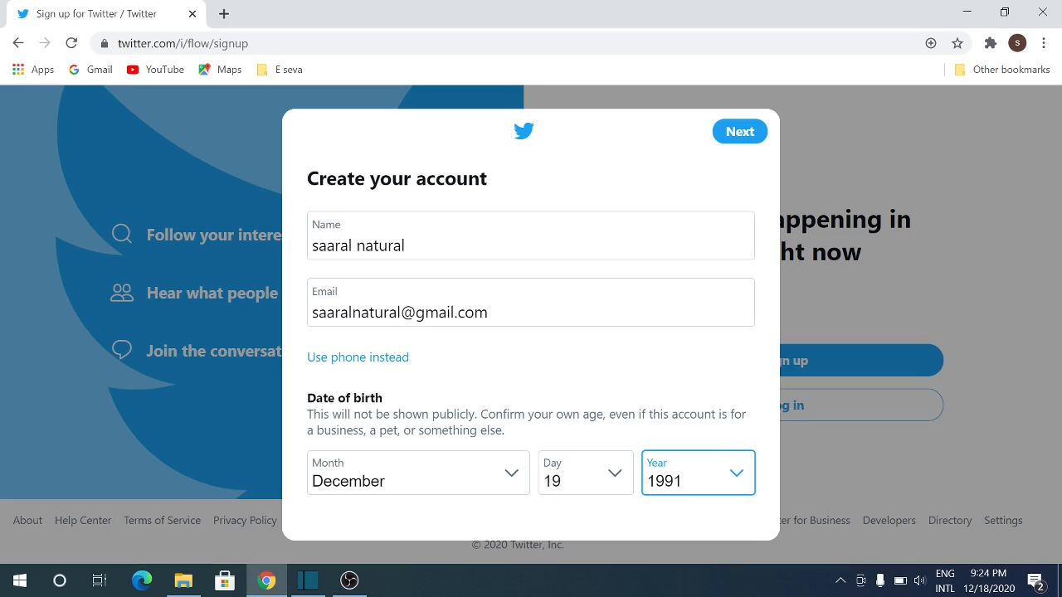
pyautogui.click(739, 133)
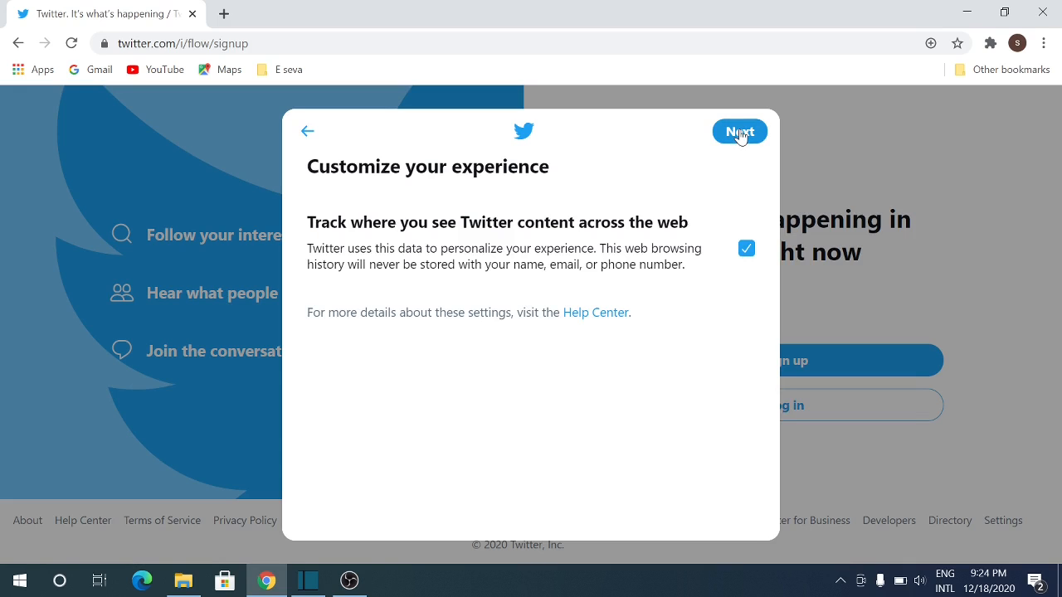
# - Accept the personalization step, submit the signup, and enter the e-mail verification code
pyautogui.click(739, 134)
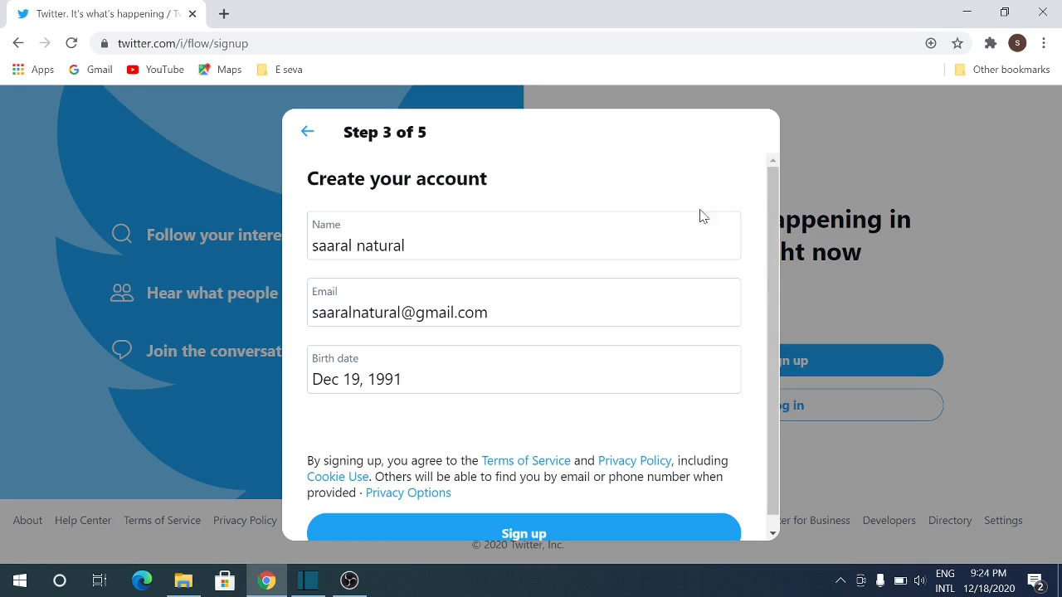
pyautogui.click(539, 534)
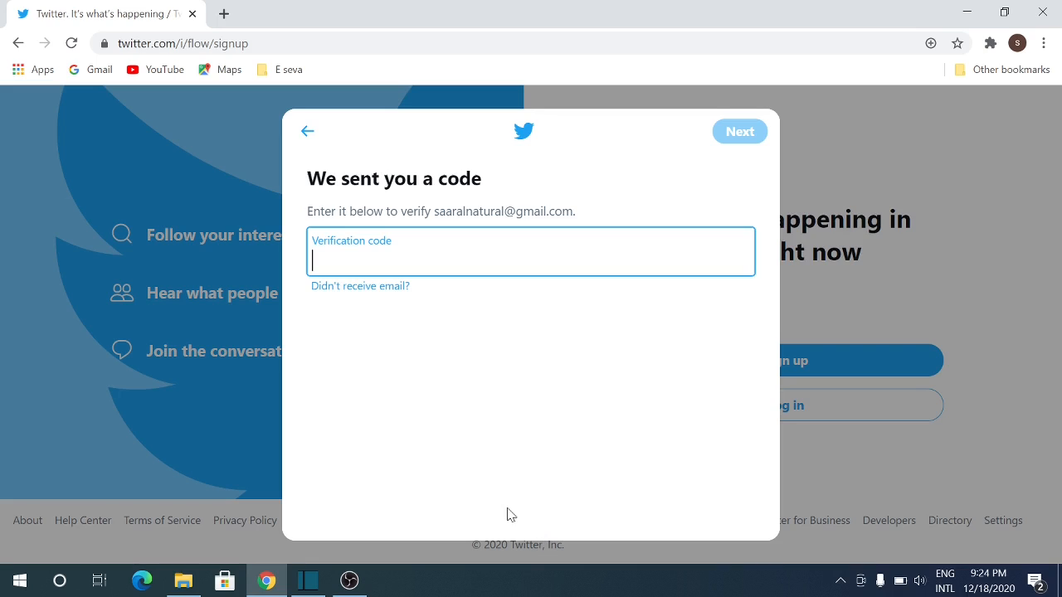
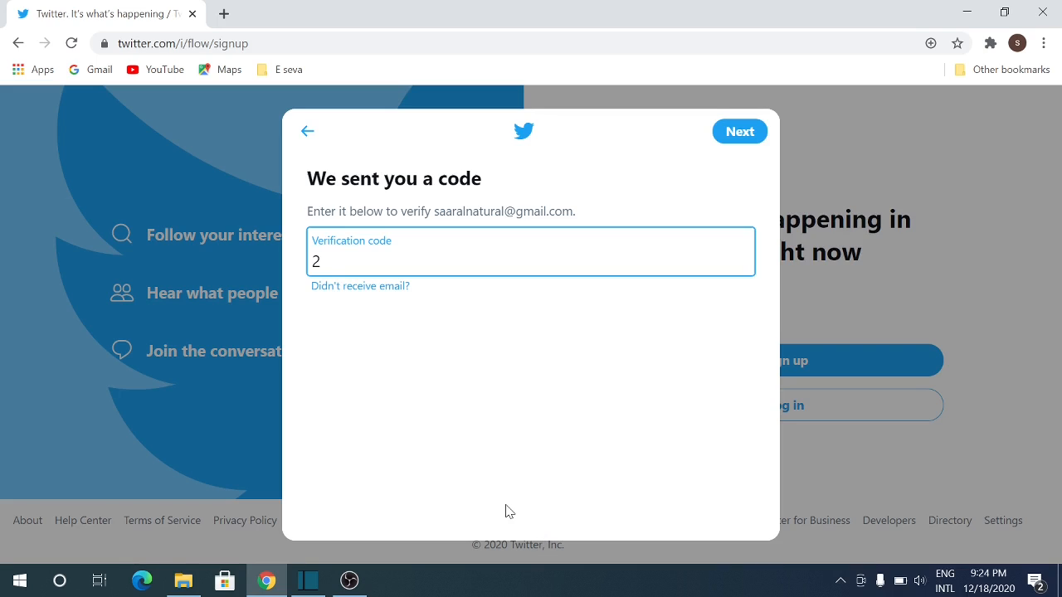
pyautogui.click(747, 133)
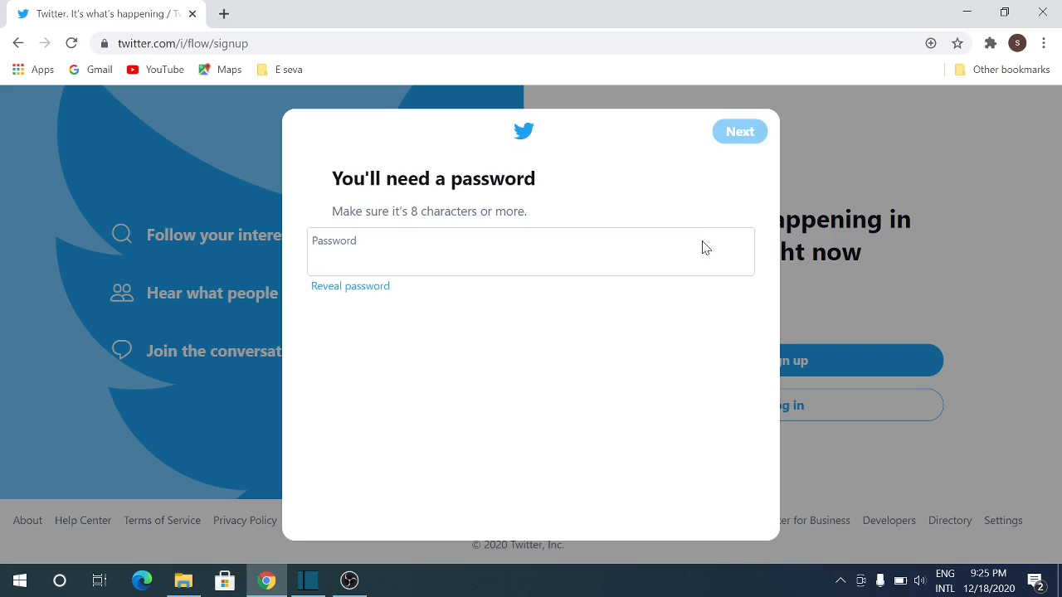
# - Set the account password and continue
pyautogui.click(531, 252)
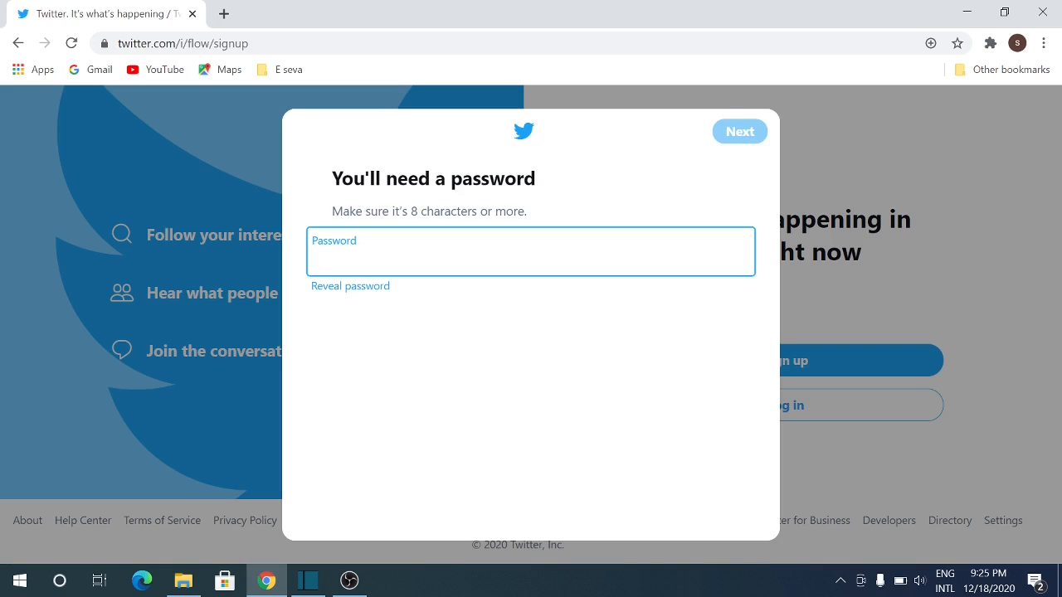
pyautogui.write('•••••••••')
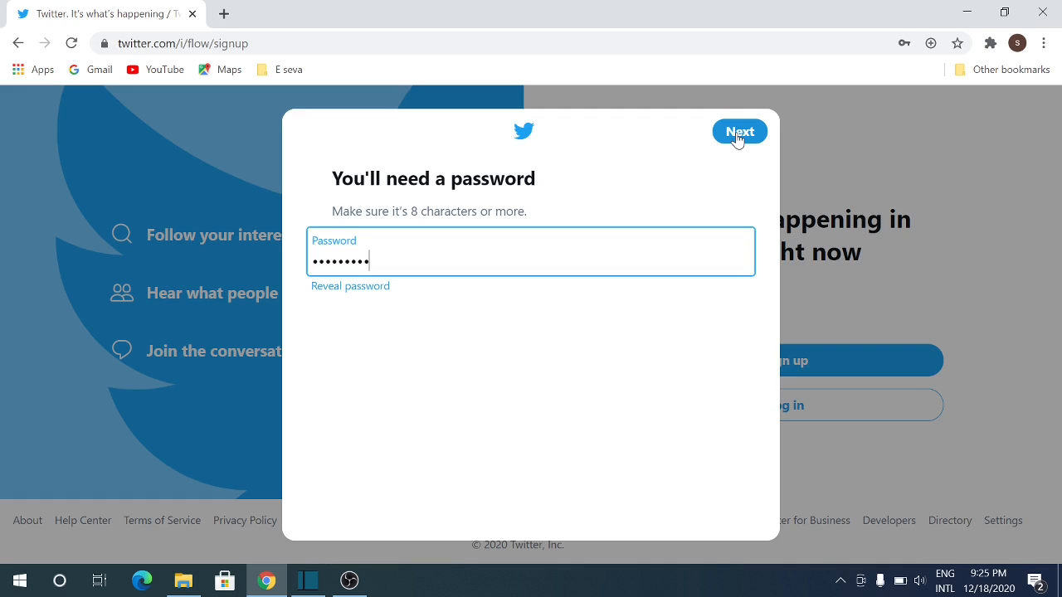
pyautogui.click(737, 134)
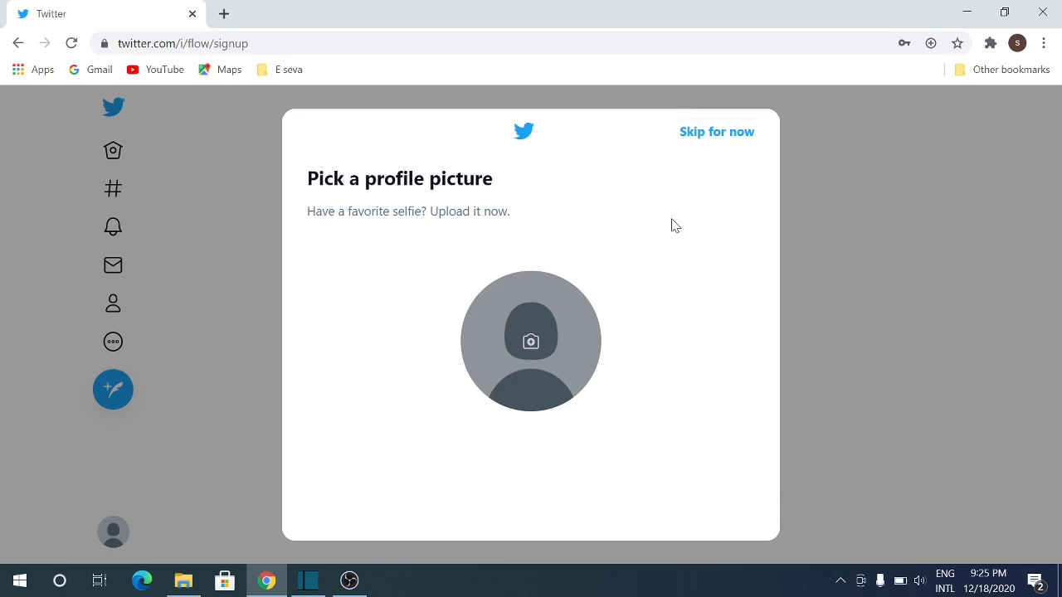
# - Skip the profile picture and bio, and decline uploading contacts
pyautogui.click(714, 143)
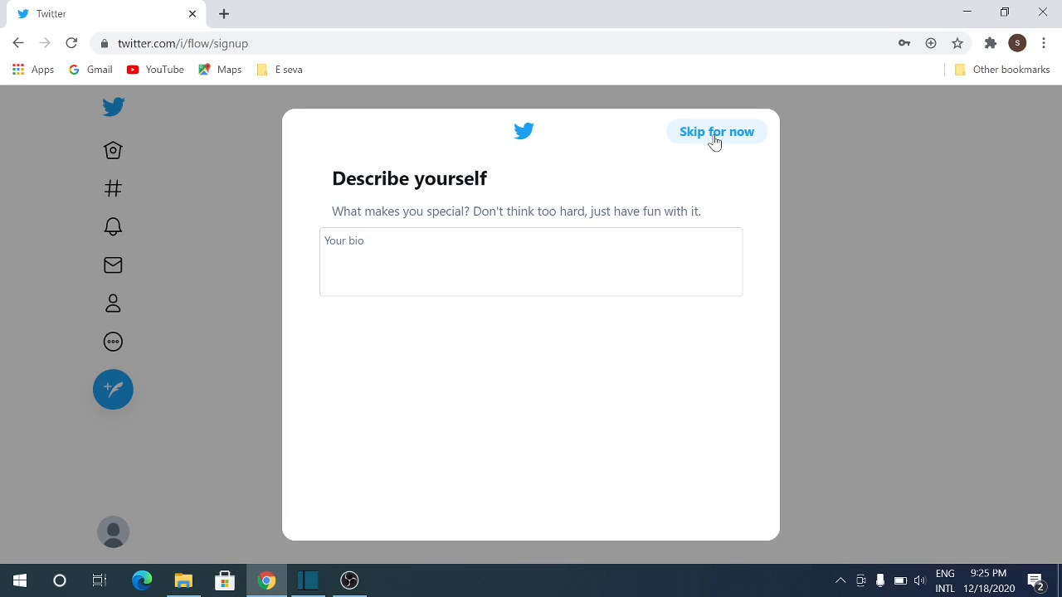
pyautogui.click(714, 141)
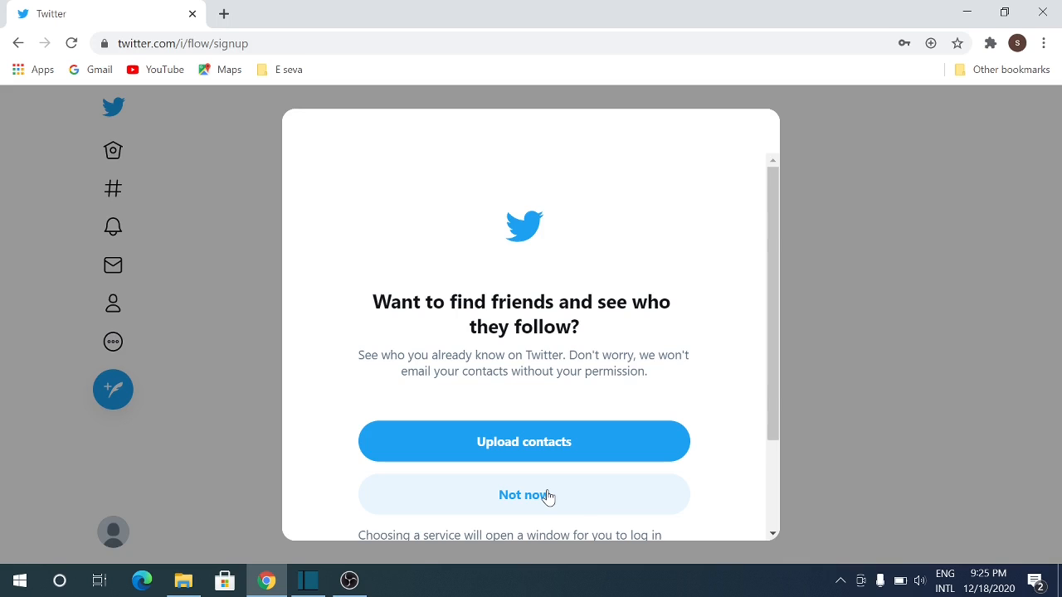
pyautogui.click(548, 495)
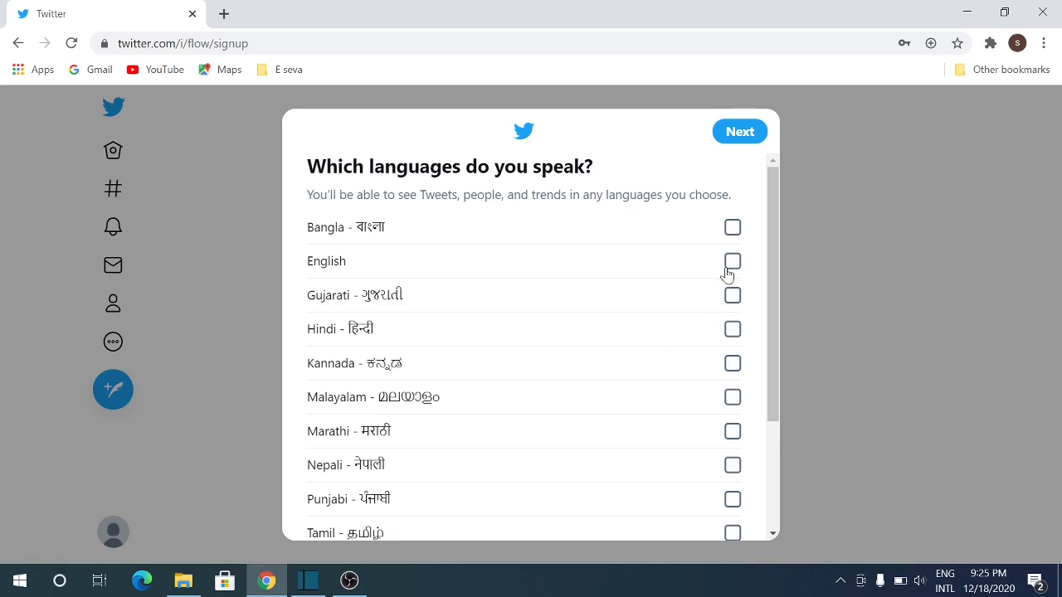
# - Choose English and Tamil as spoken languages and continue
pyautogui.click(731, 263)
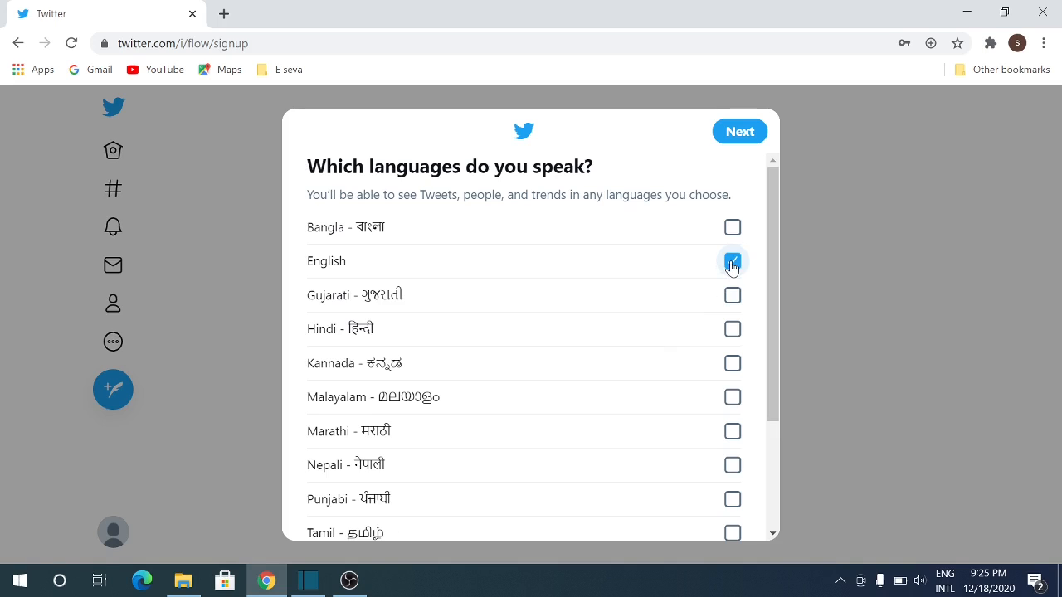
pyautogui.click(730, 535)
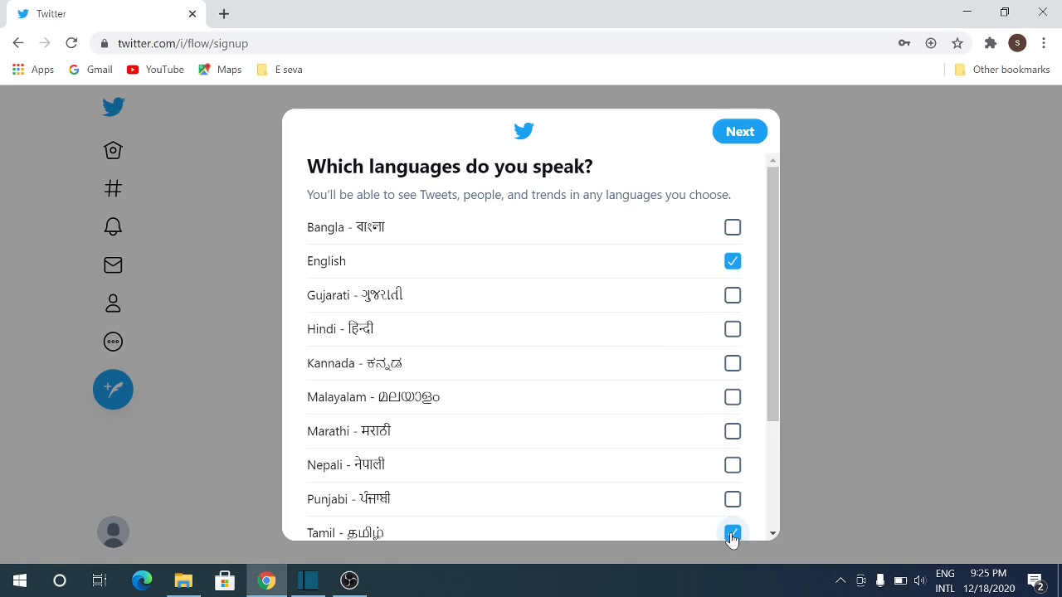
pyautogui.click(738, 133)
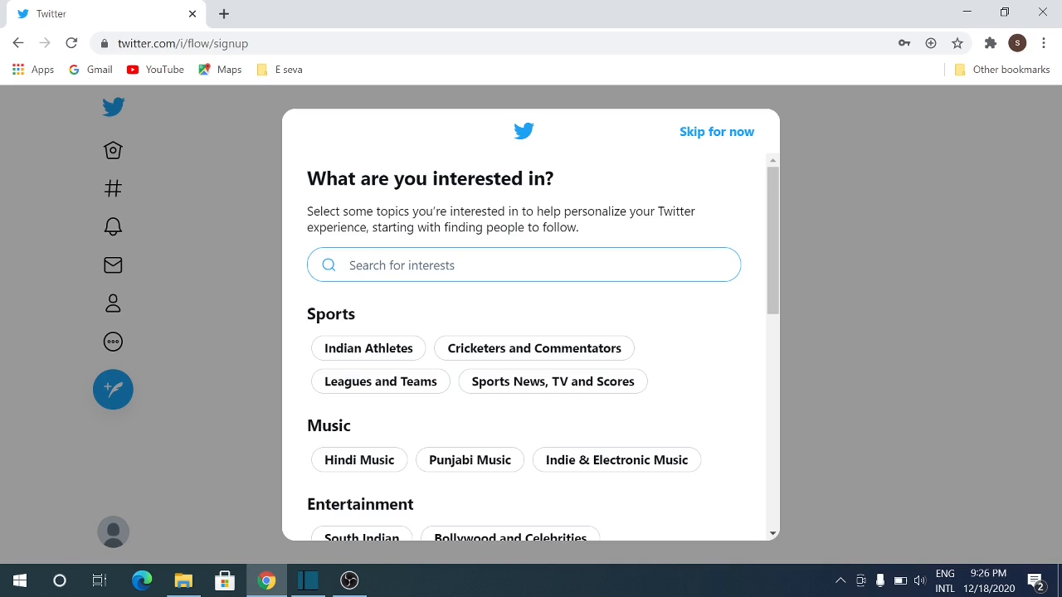
# - Search 'spo', add Sports as an interest, and move past the follow suggestions
pyautogui.write('spo')
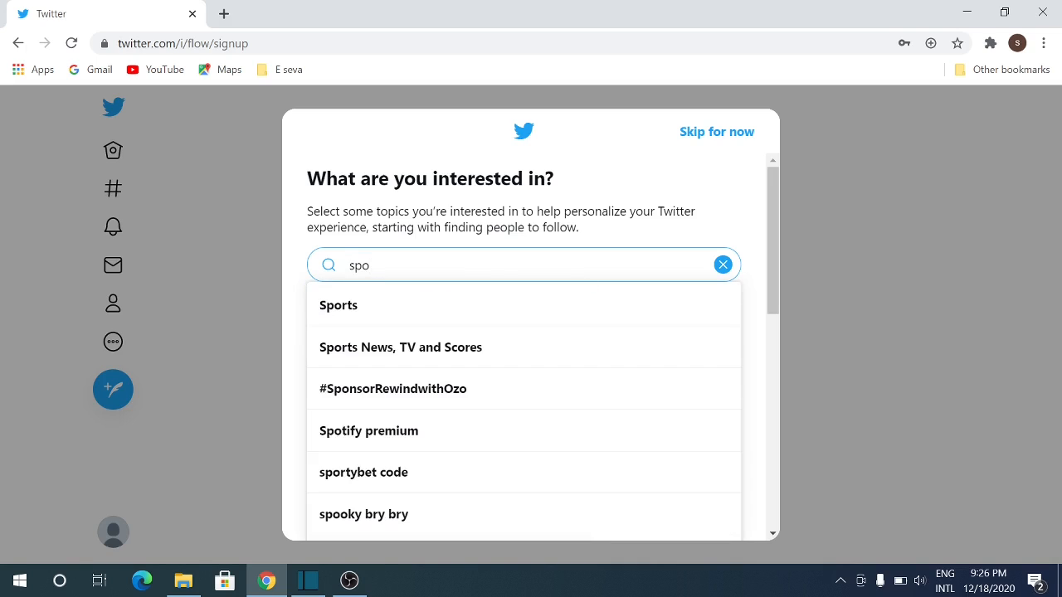
pyautogui.click(348, 304)
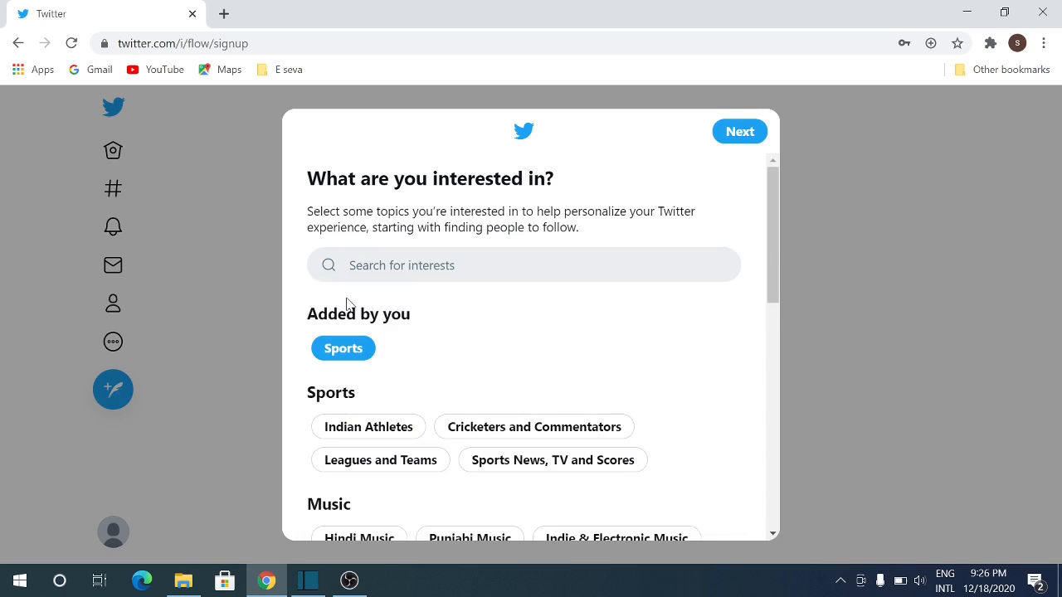
pyautogui.click(739, 132)
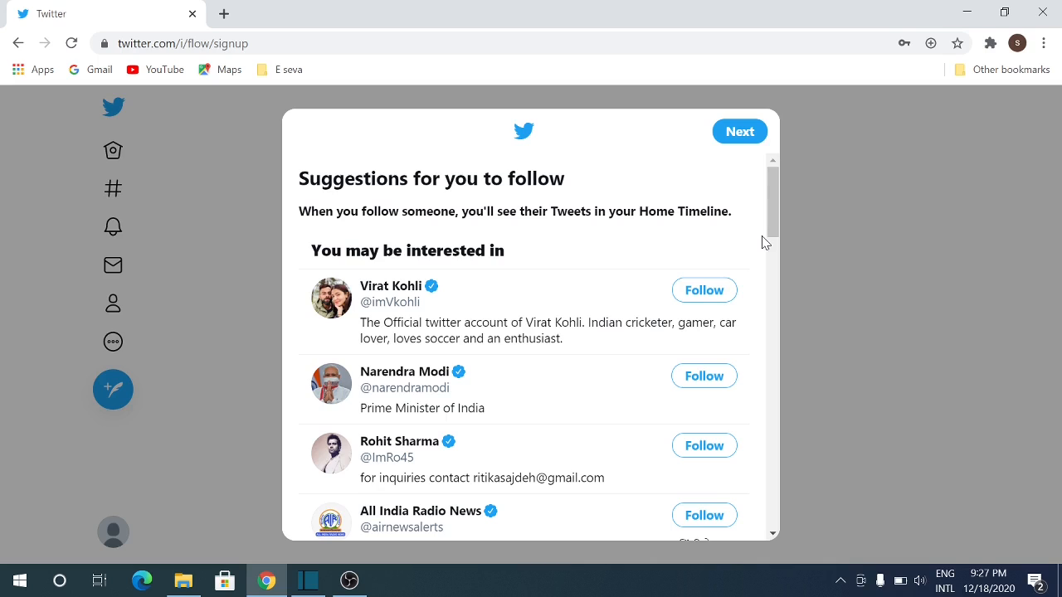
pyautogui.click(734, 132)
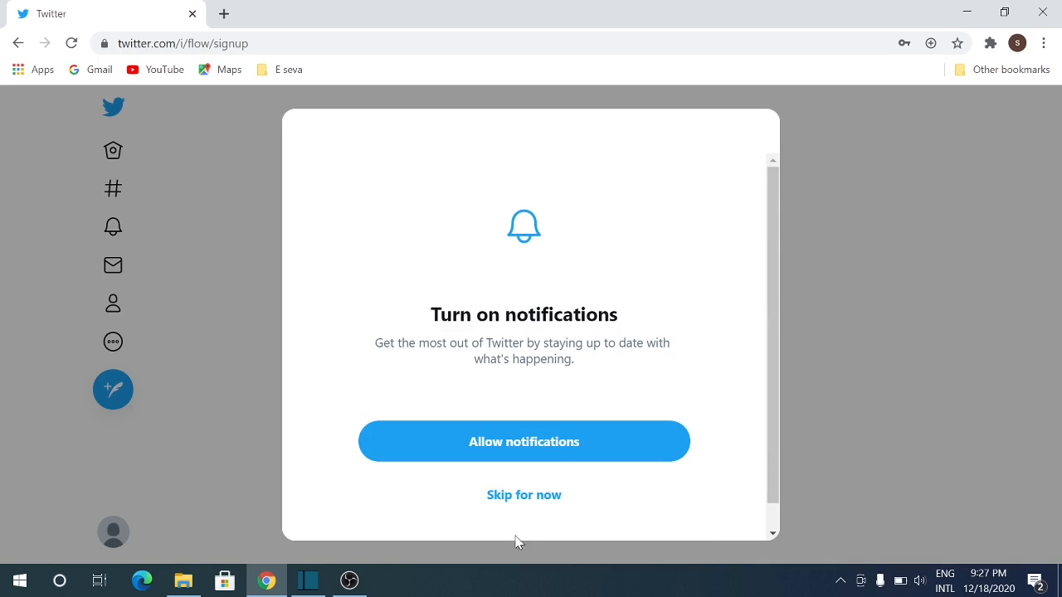
# - Skip notifications to reach Home and start a new tweet in the compose box
pyautogui.click(535, 506)
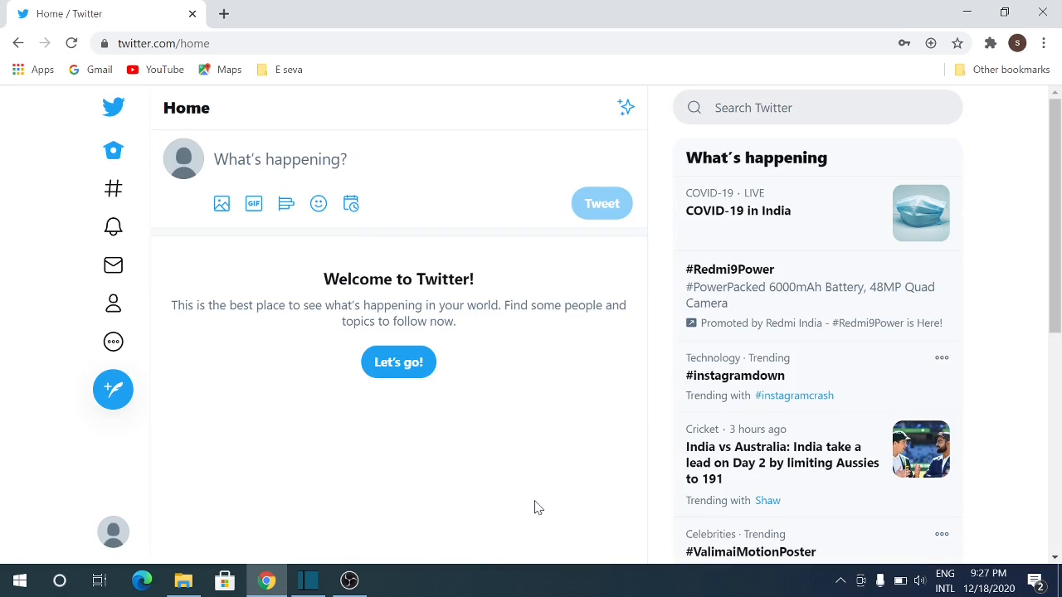
pyautogui.click(282, 176)
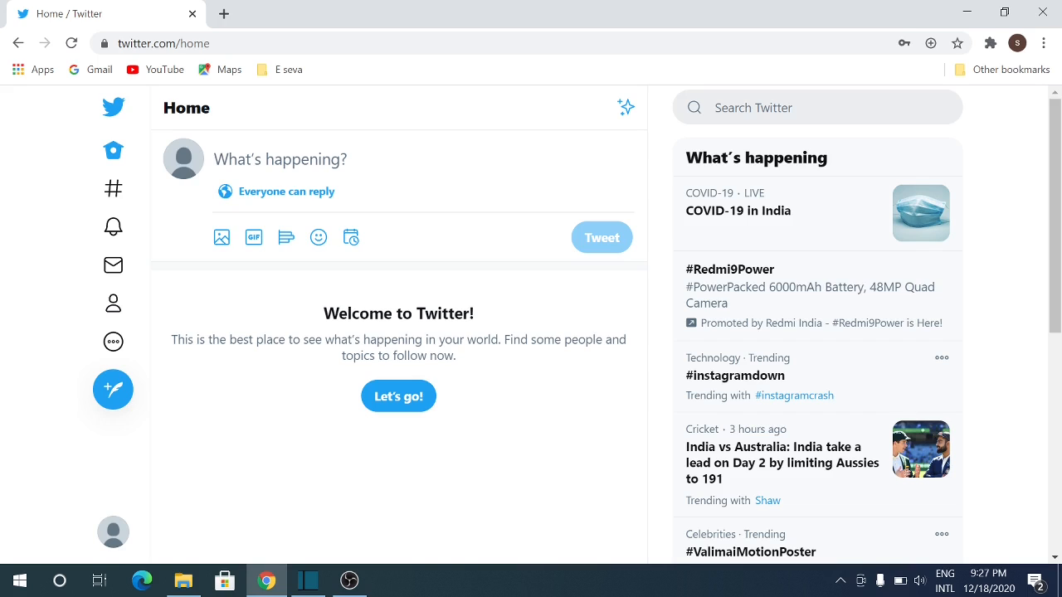
# - Mention the intended user's account from the @-handle suggestions and start a new line
pyautogui.write('@')
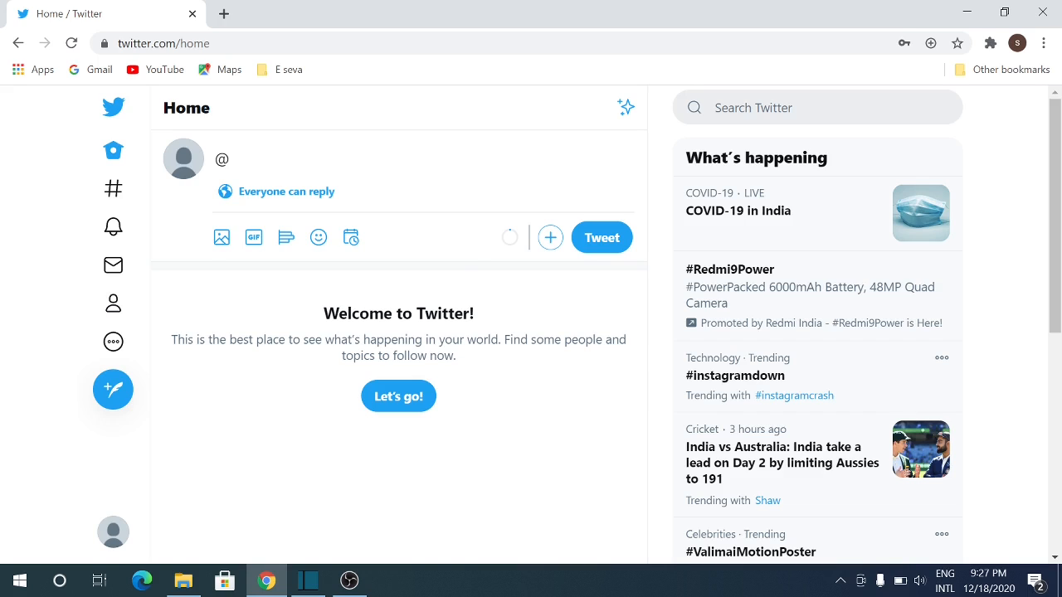
pyautogui.write('dhuthi')
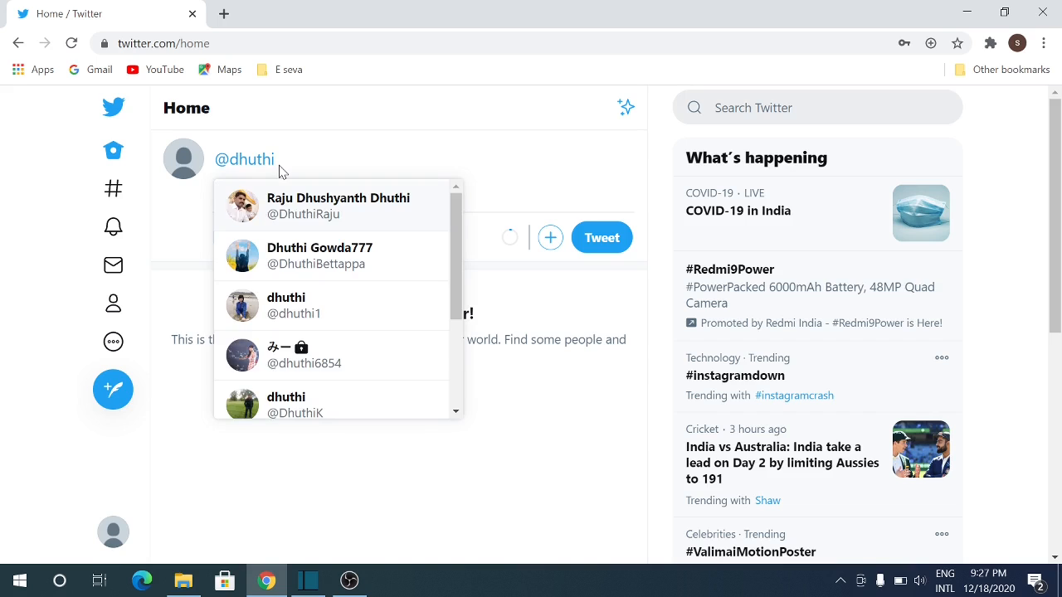
pyautogui.write('k')
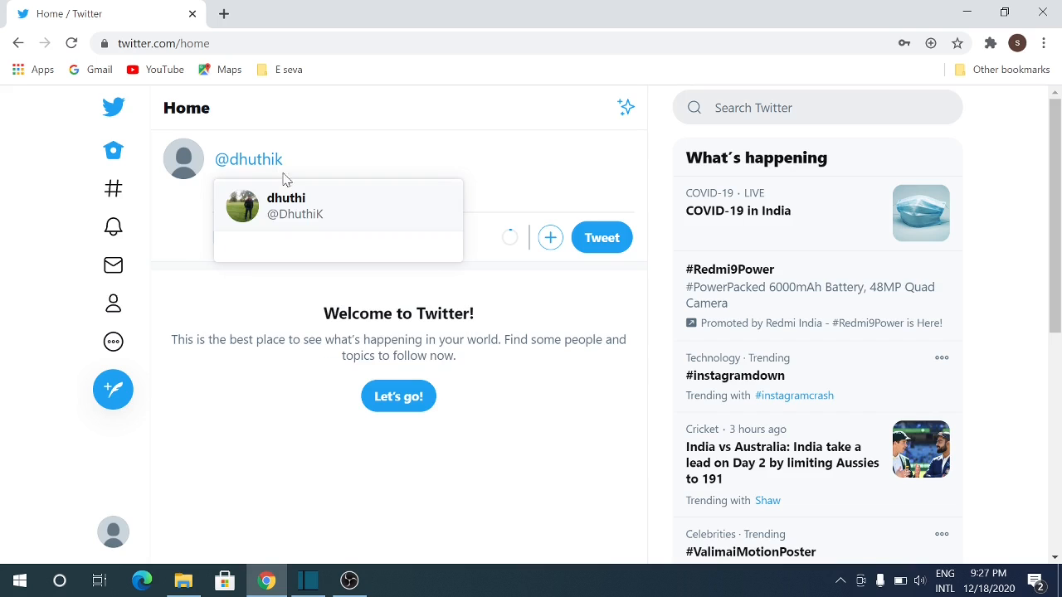
pyautogui.click(296, 214)
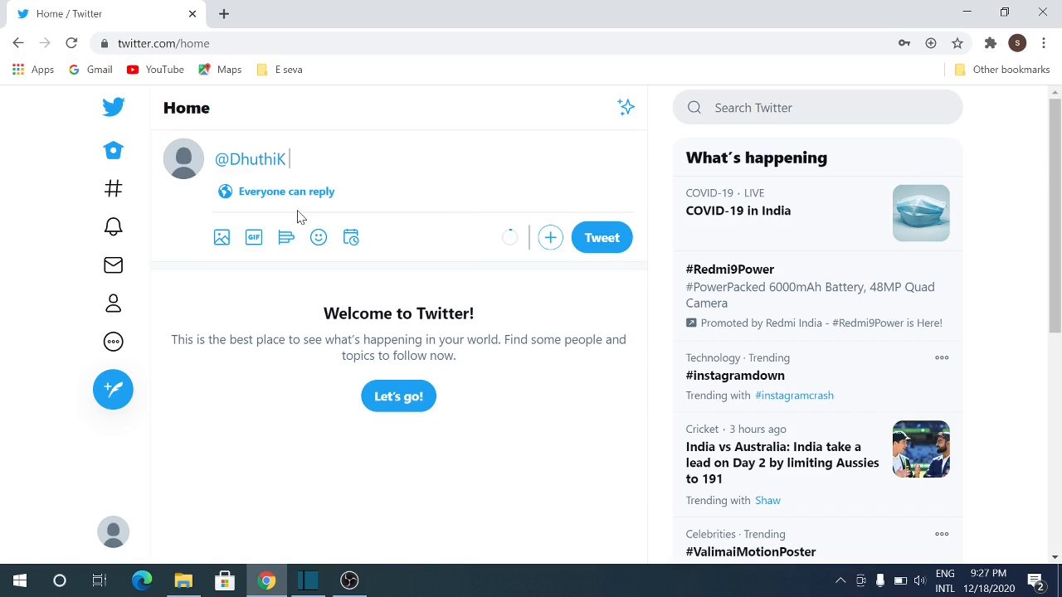
pyautogui.press('Return')
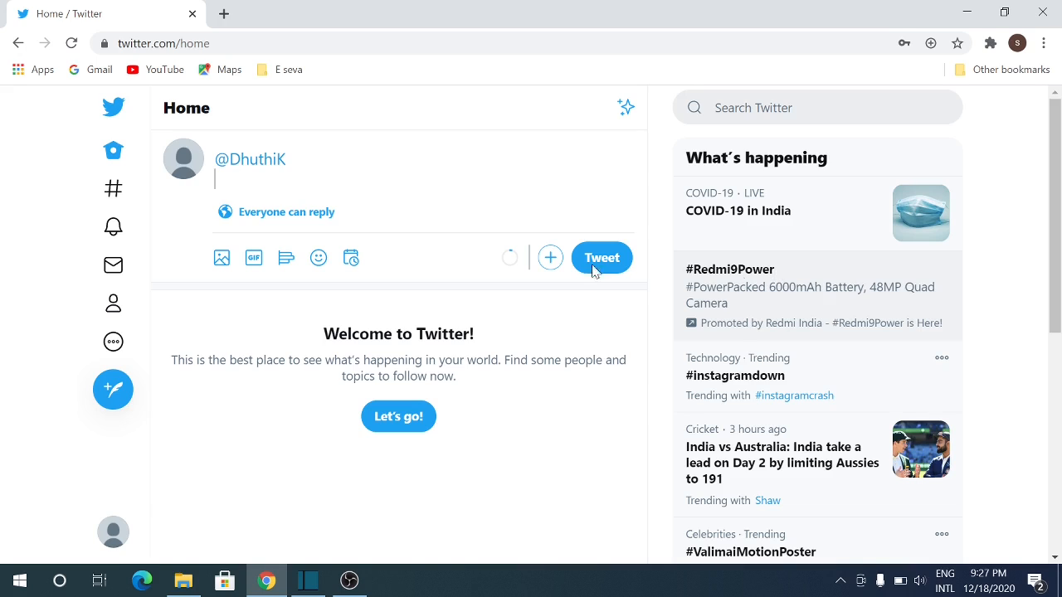
# - Type '#Redmi9' and complete it to the #Redmi9Power hashtag suggestion
pyautogui.write('#')
pyautogui.write('Re')
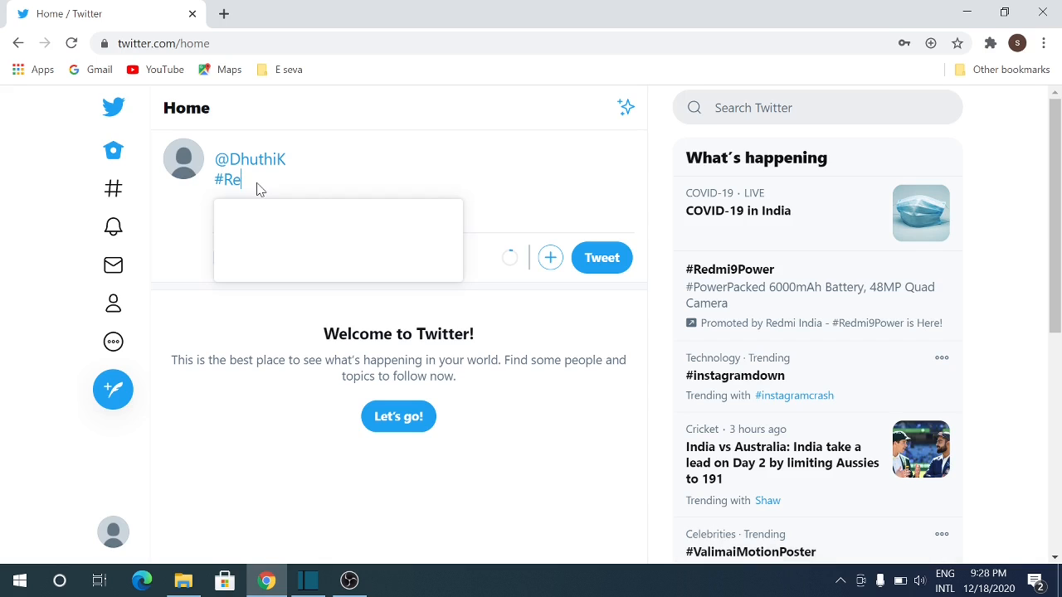
pyautogui.write('dmi9')
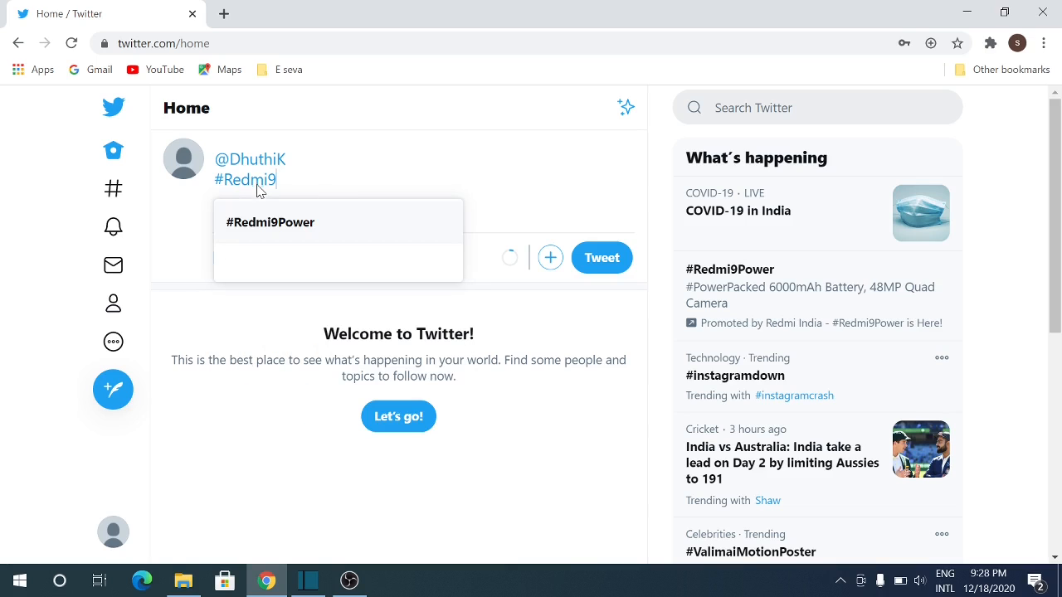
pyautogui.click(260, 223)
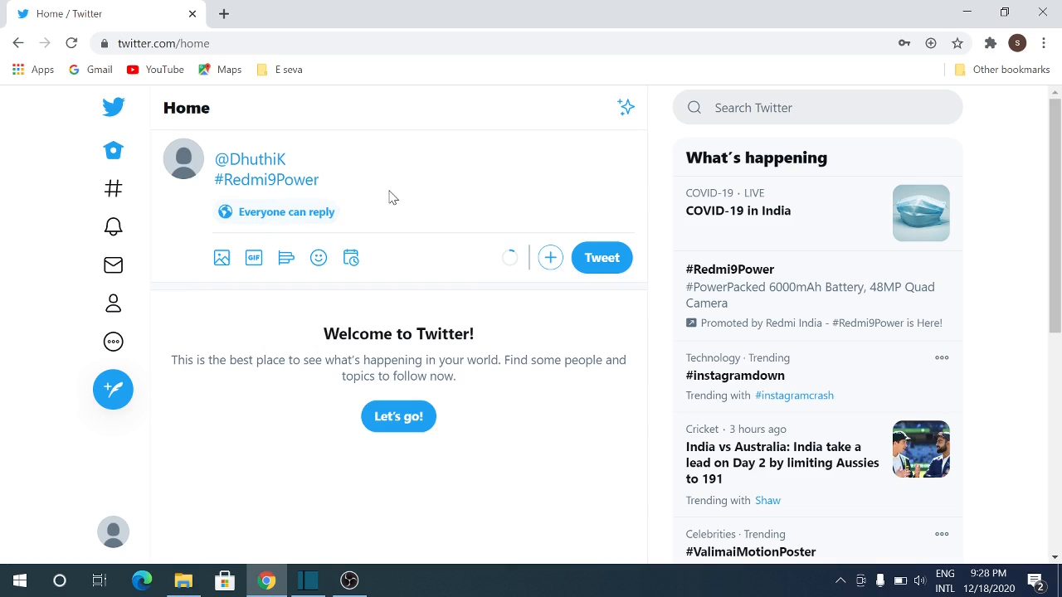
# - Post the tweet with the mention and #Redmi9Power to the Home timeline
pyautogui.click(593, 256)
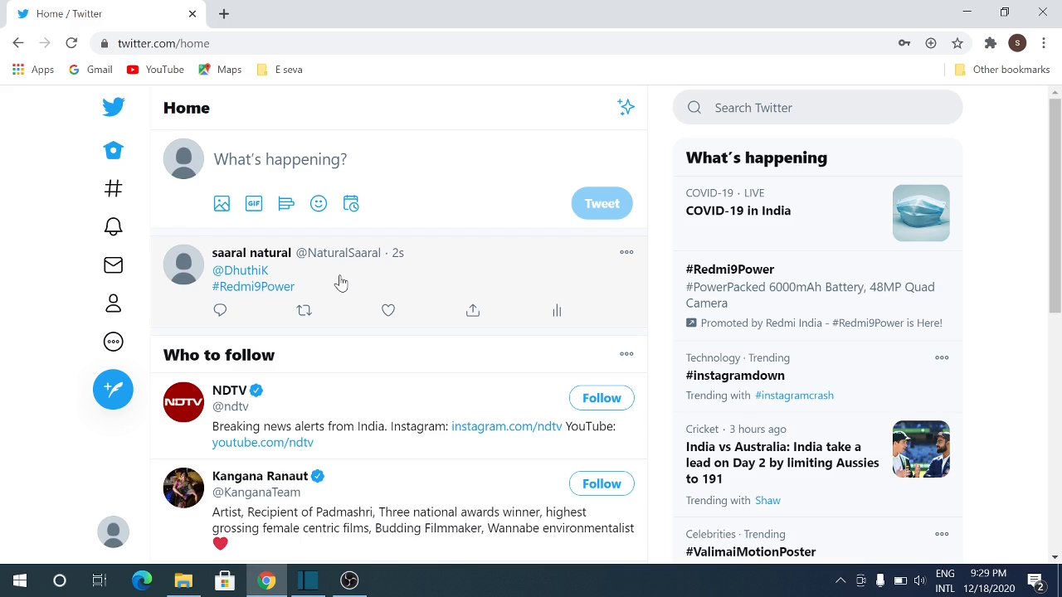
# - Open the mentioned account's profile from the tweet, follow it, and browse its tweets
pyautogui.click(251, 272)
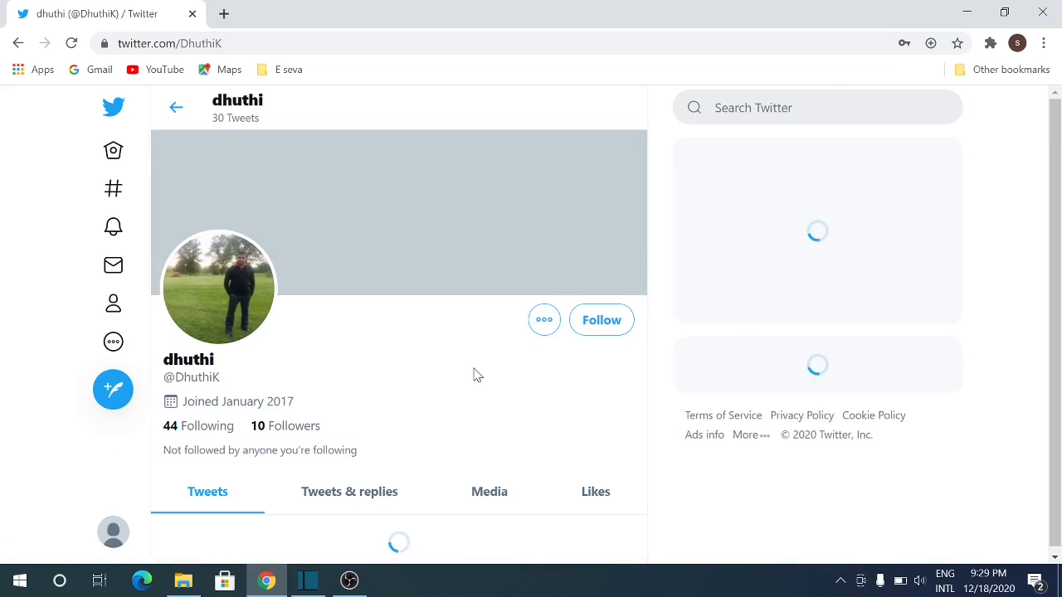
pyautogui.click(597, 328)
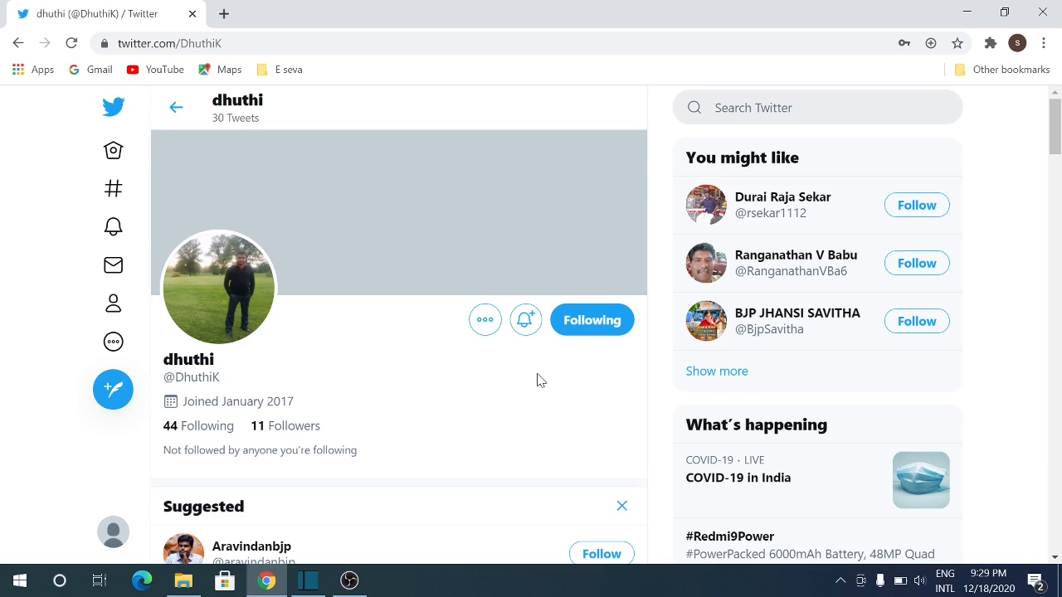
pyautogui.scroll(-4, 537, 380)
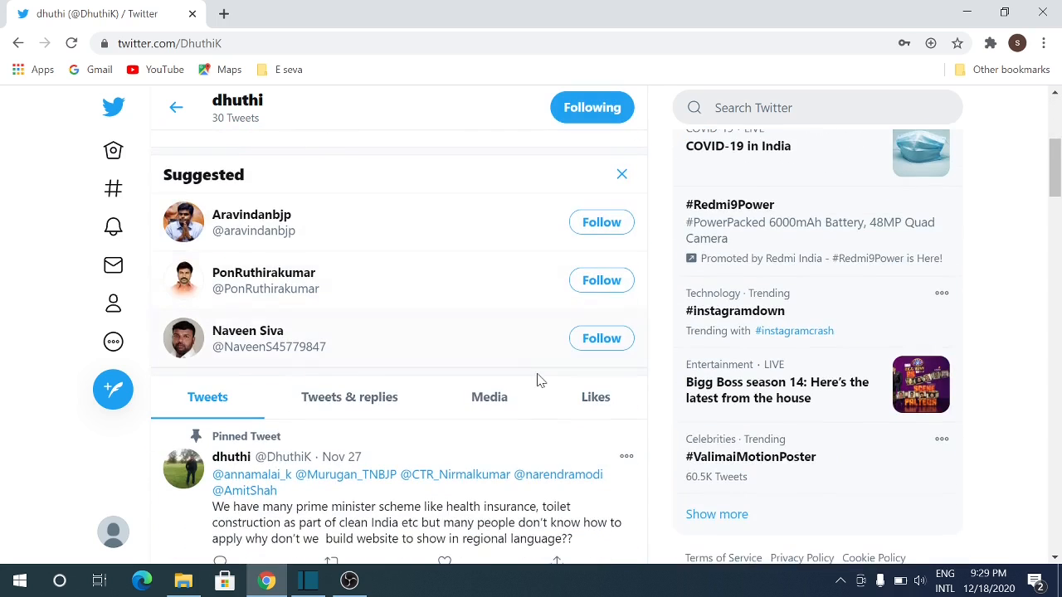
pyautogui.scroll(-3, 538, 380)
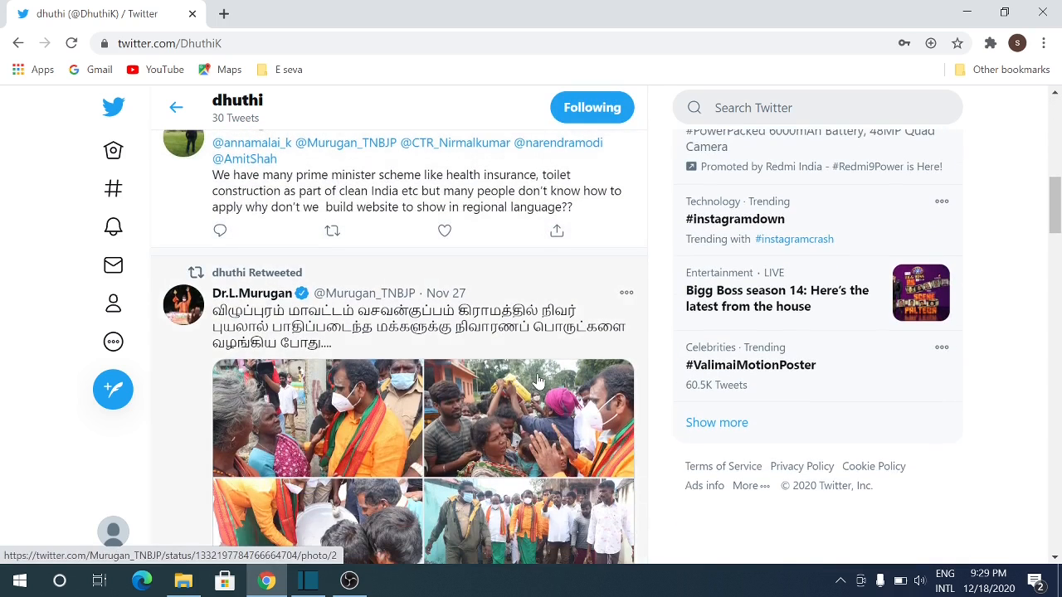
pyautogui.scroll(-2, 537, 380)
pyautogui.scroll(-2, 537, 380)
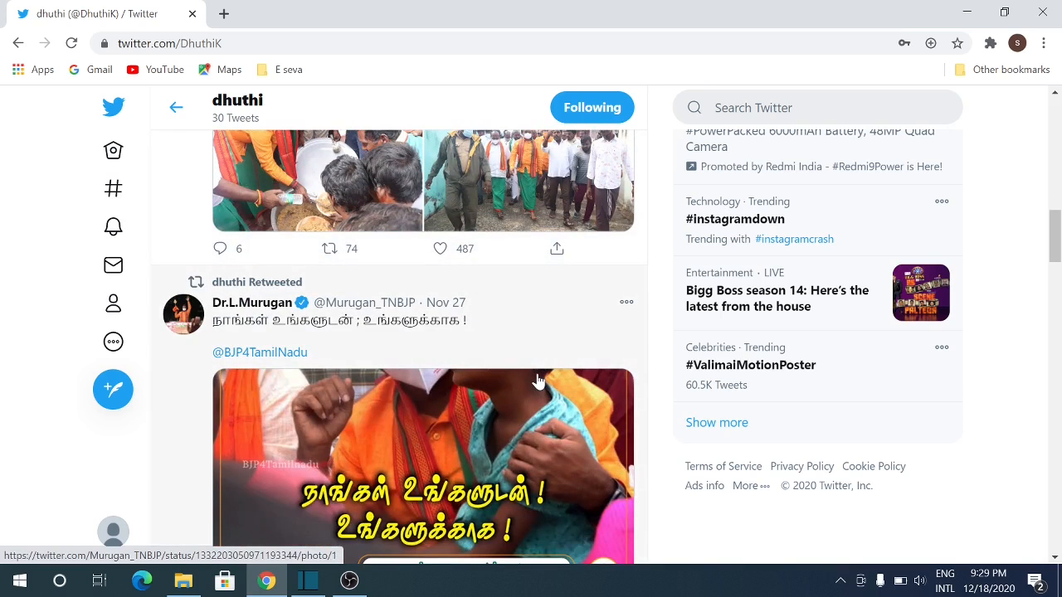
pyautogui.scroll(10, 537, 379)
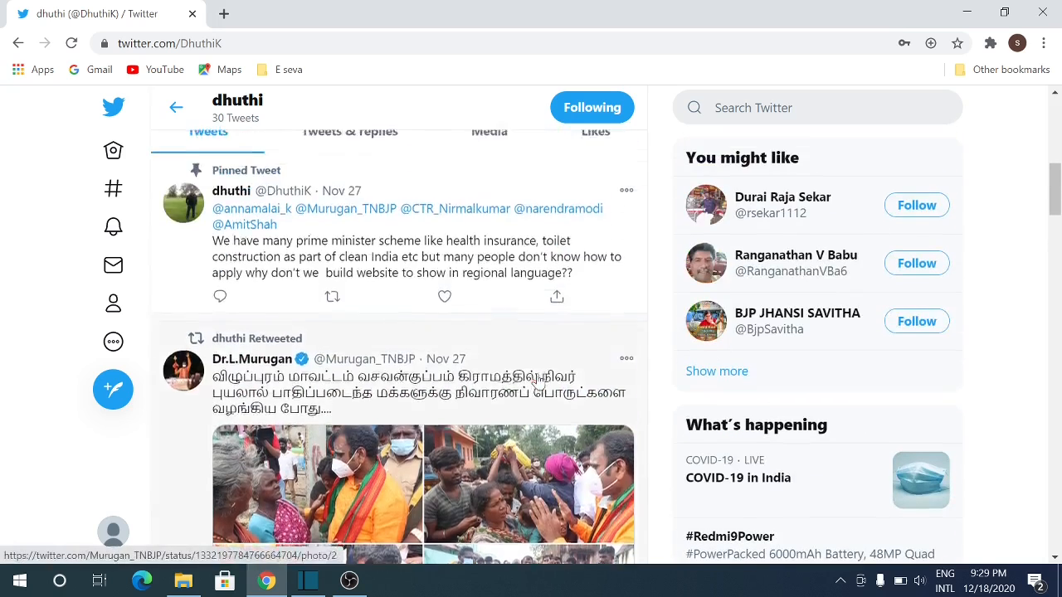